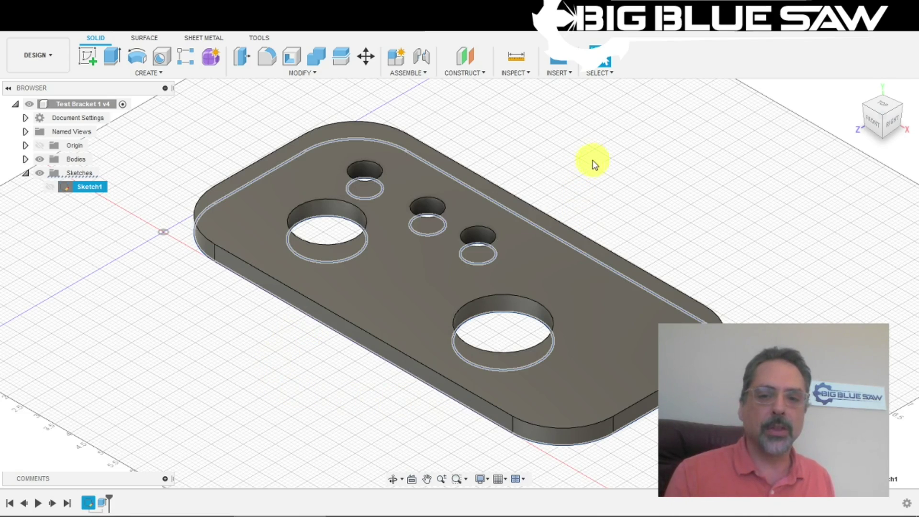
Step: Save Sketch1 of the first bracket as a DXF file named Bracket Demo.dxf in the FusionDemo folder
click(596, 163)
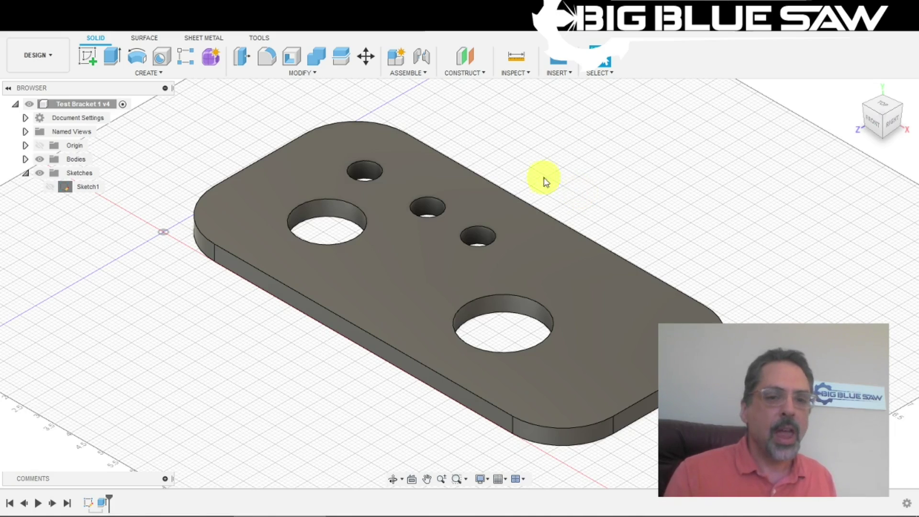
click(88, 189)
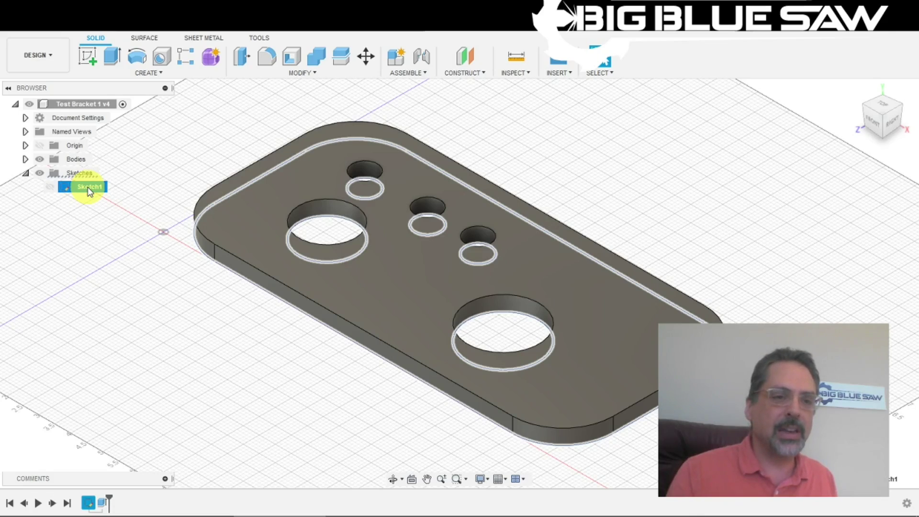
right_click(88, 190)
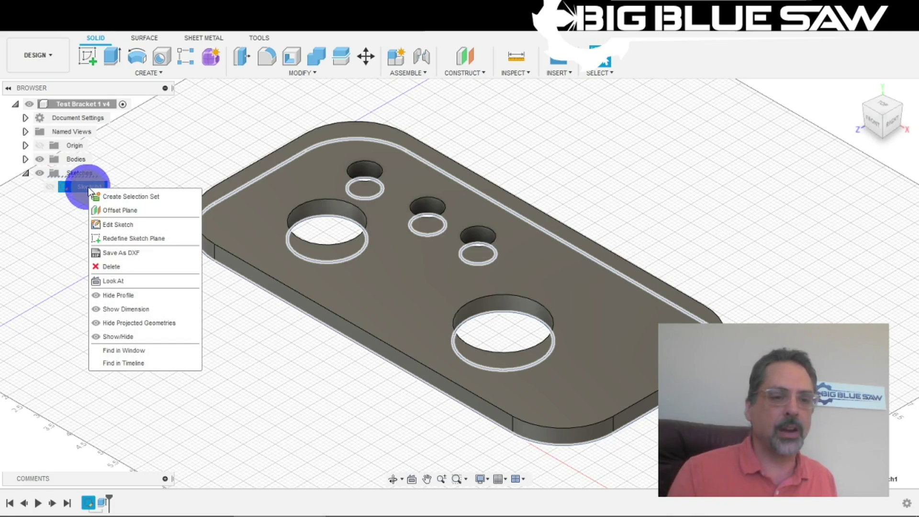
click(132, 254)
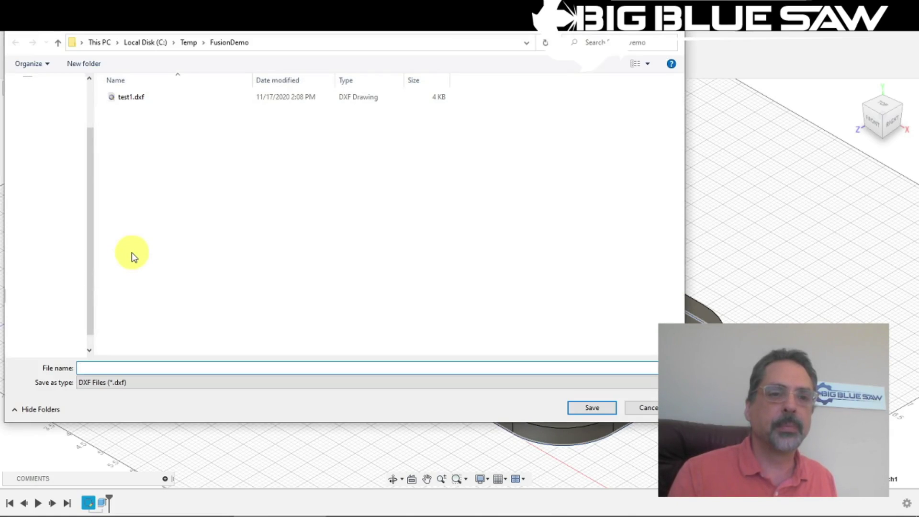
click(124, 369)
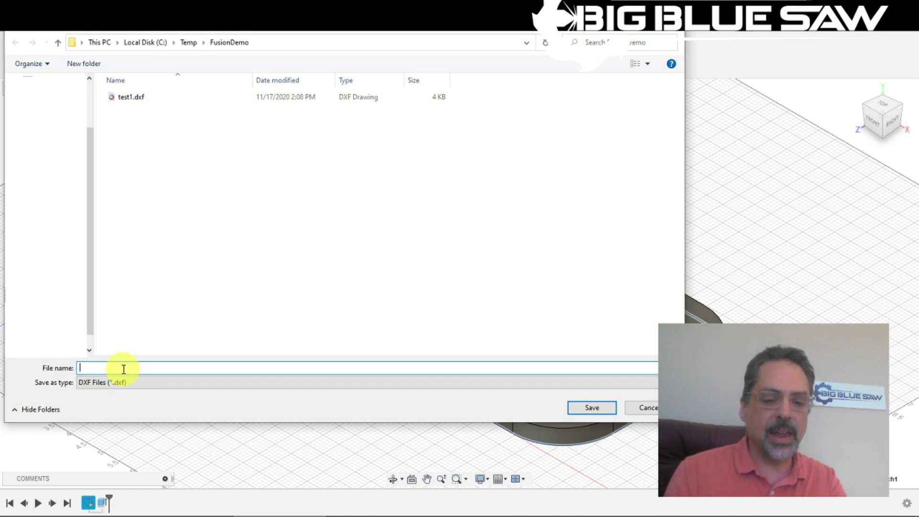
text(Br)
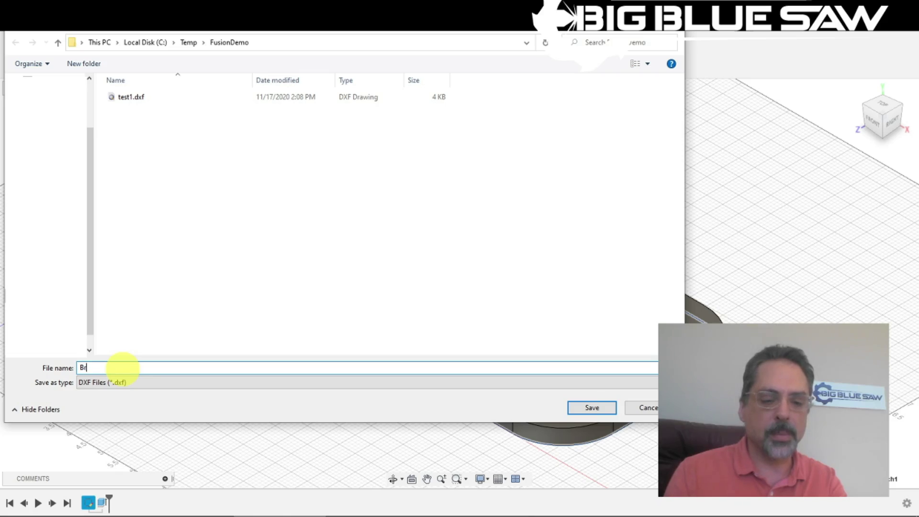
text(acket)
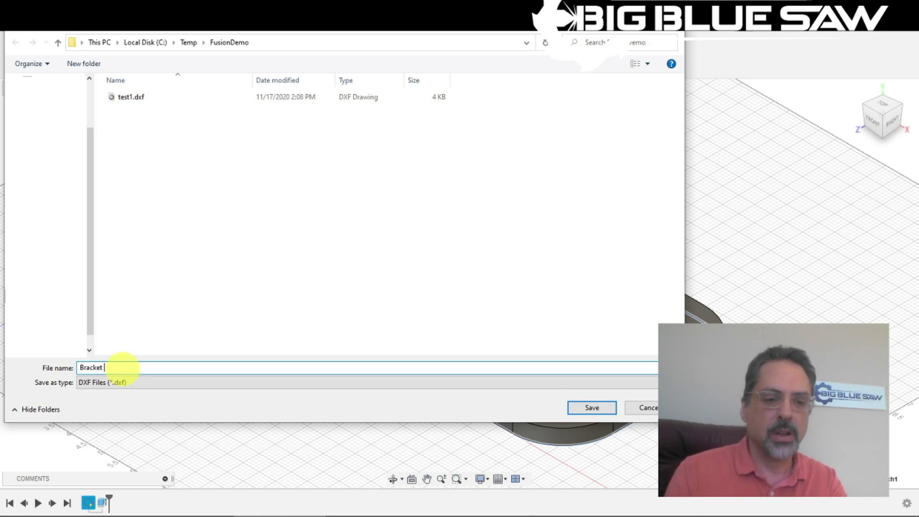
text( Demo)
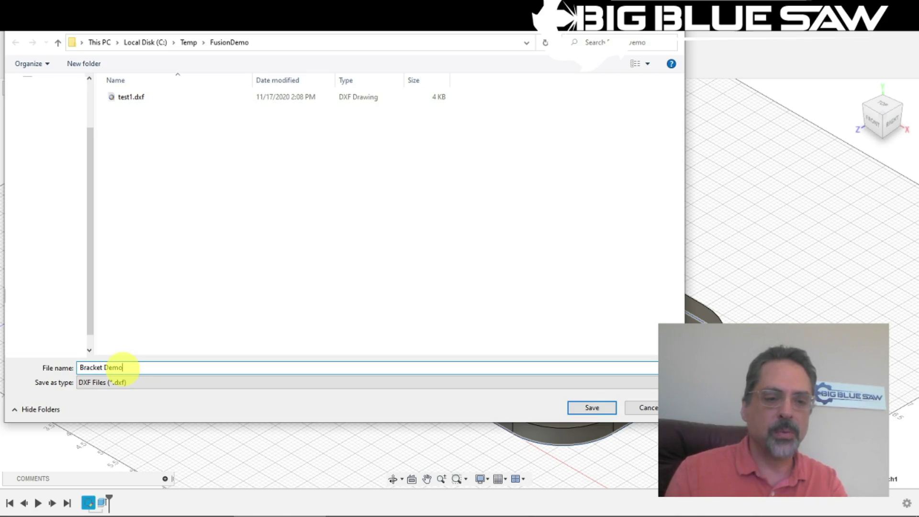
text(.dxf)
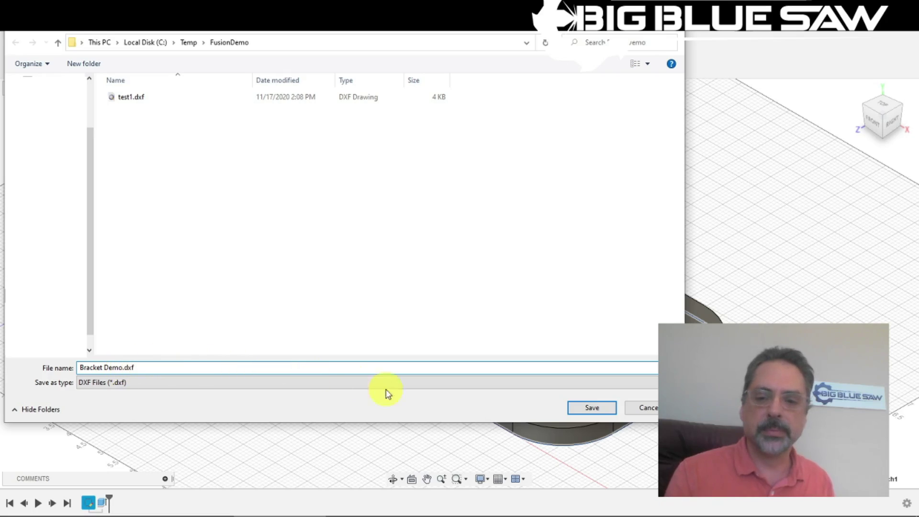
click(586, 404)
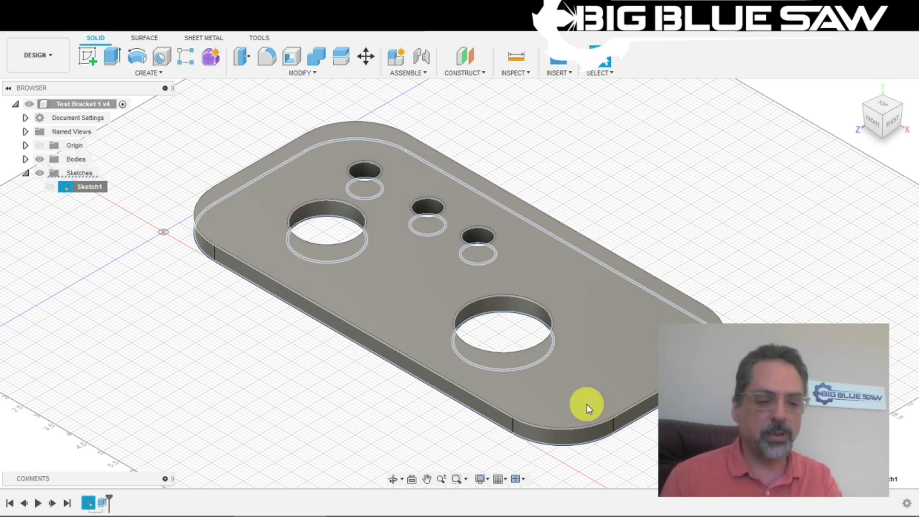
Step: Switch to the Big Blue Saw website and upload Bracket Demo.dxf for a quote in Aluminum 5052 H32, 0.375 inches thick
key(alt+Tab)
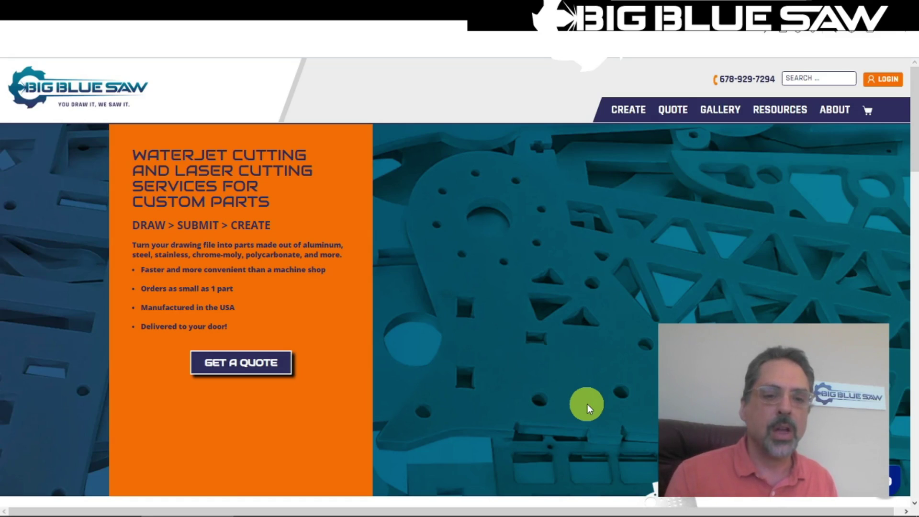
click(259, 369)
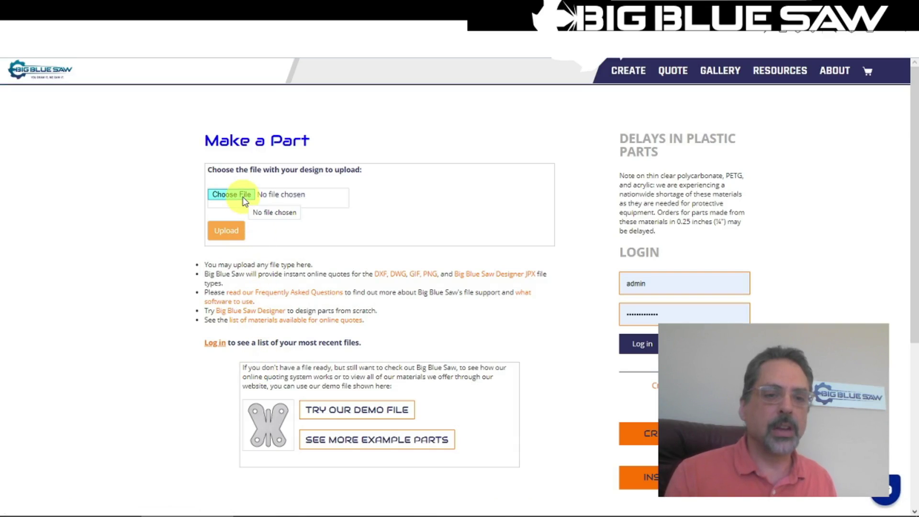
click(243, 197)
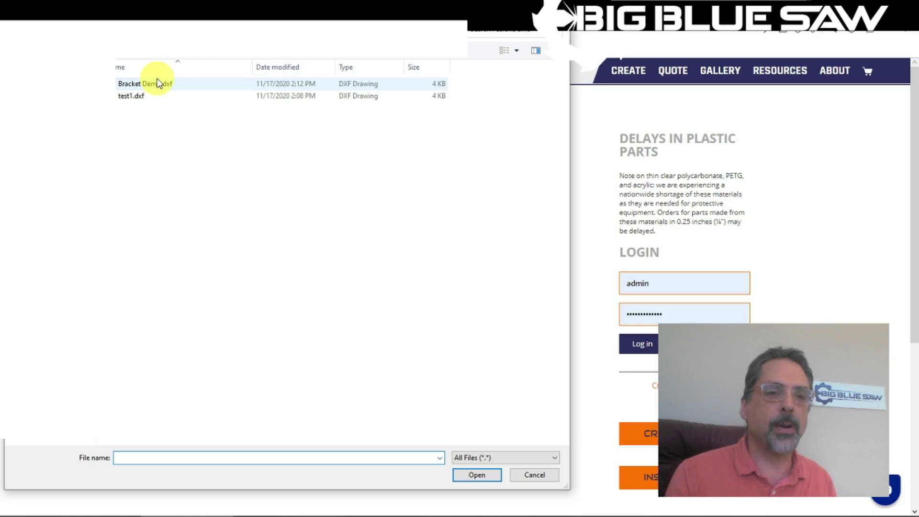
click(158, 84)
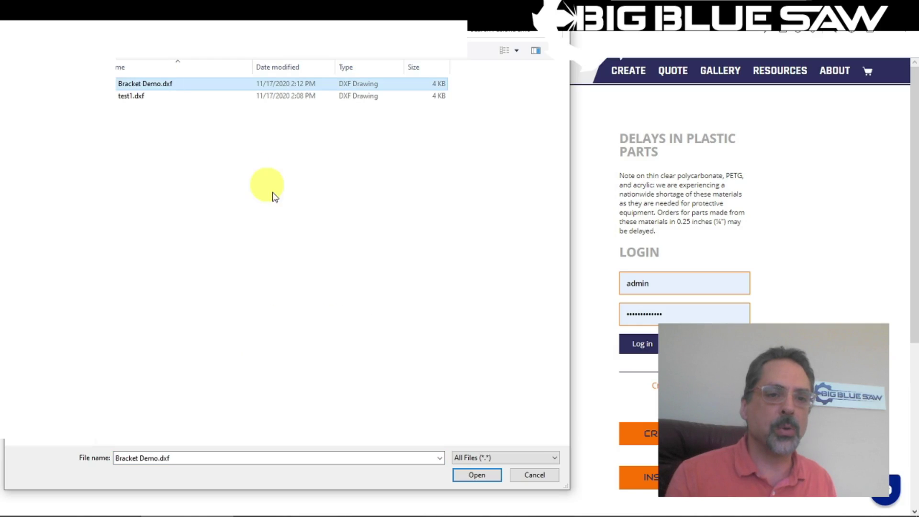
click(462, 475)
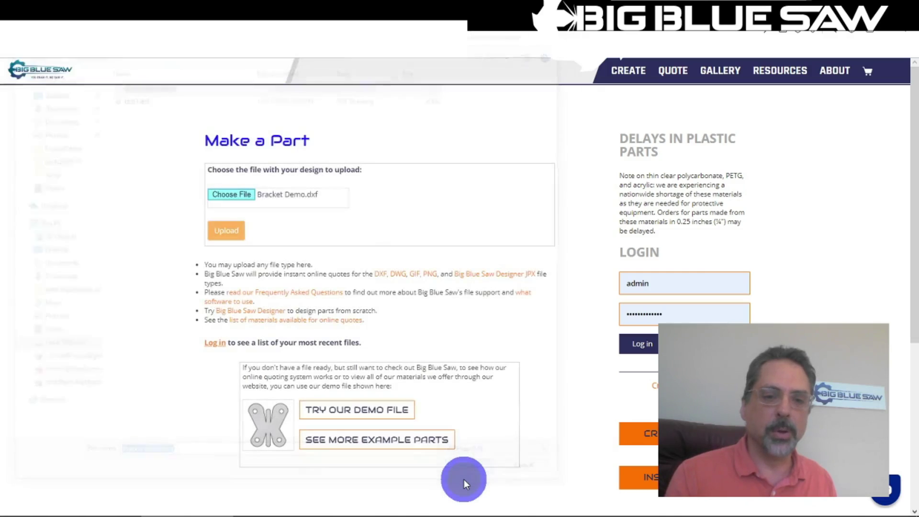
click(242, 237)
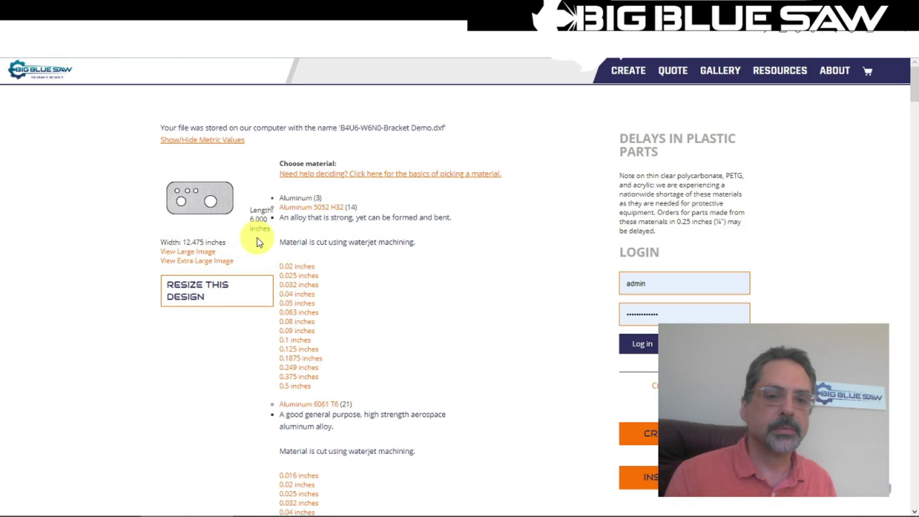
click(308, 211)
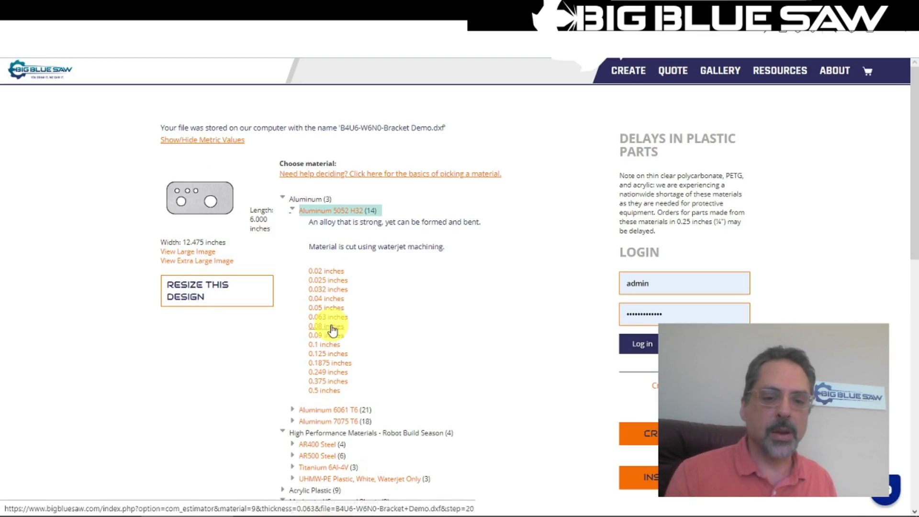
click(328, 381)
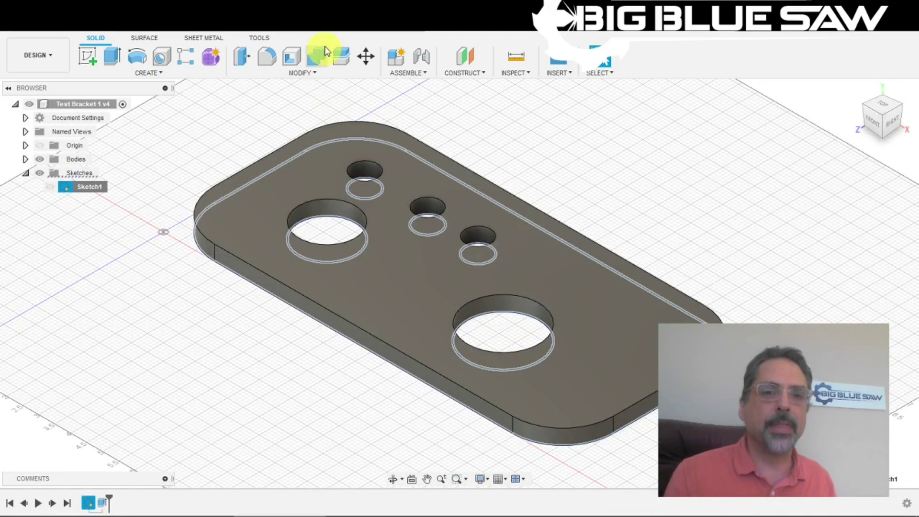
Step: Switch to the Test Bracket 2 design and create a new sketch on the plate's top face
click(321, 23)
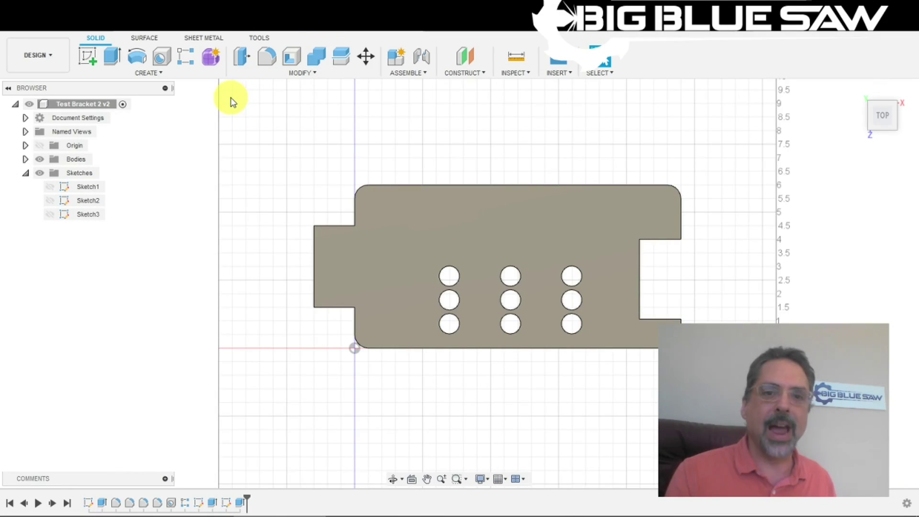
click(25, 132)
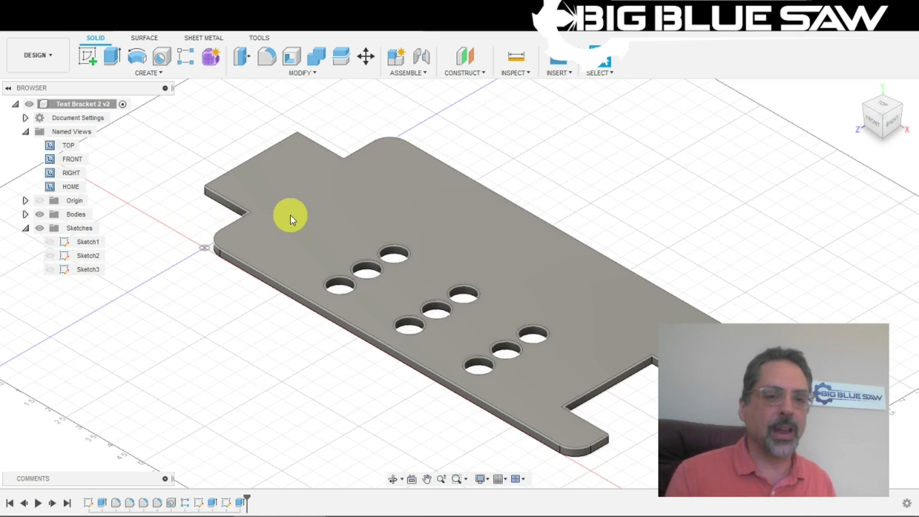
click(291, 216)
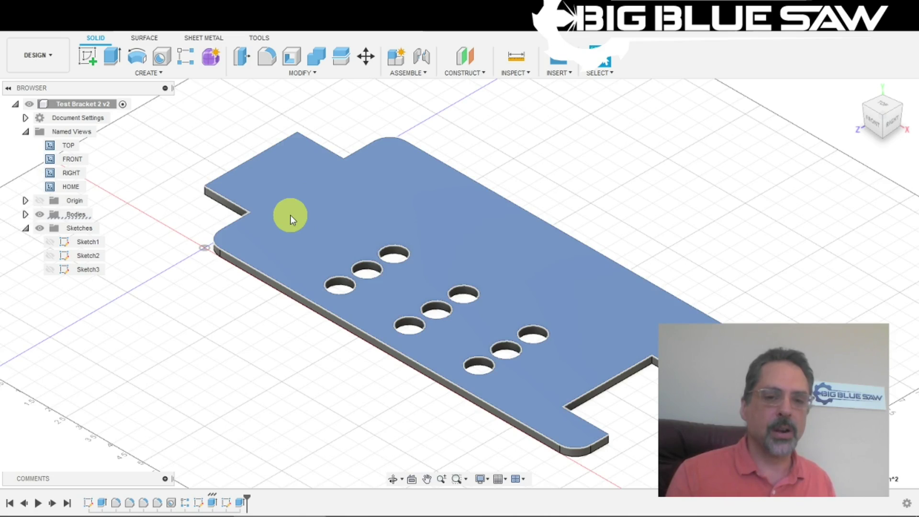
click(290, 218)
right_click(291, 218)
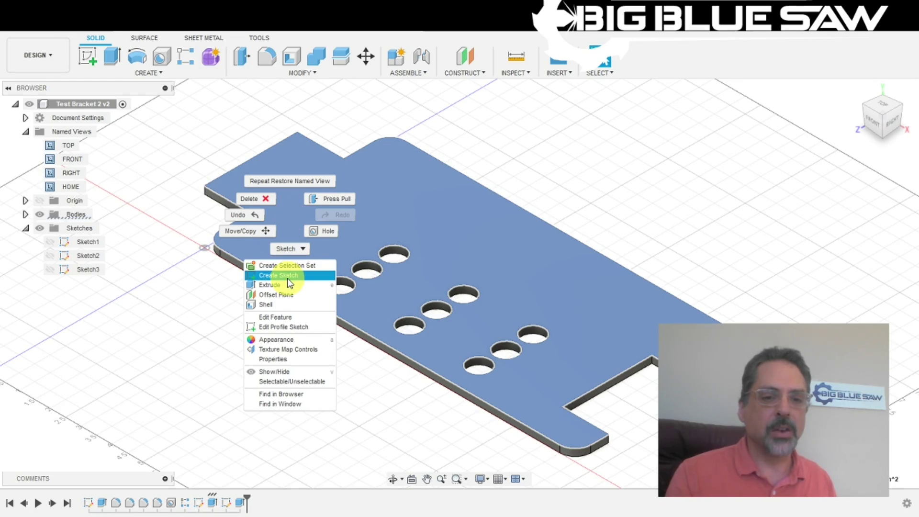
click(290, 276)
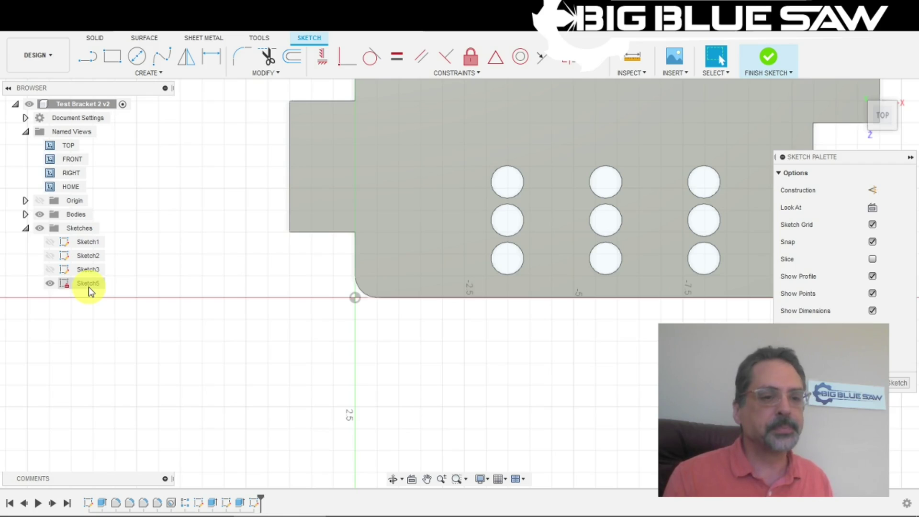
Step: Save the new top-face sketch as a DXF file named Bracket Demo 2.dxf in the FusionDemo folder
right_click(88, 287)
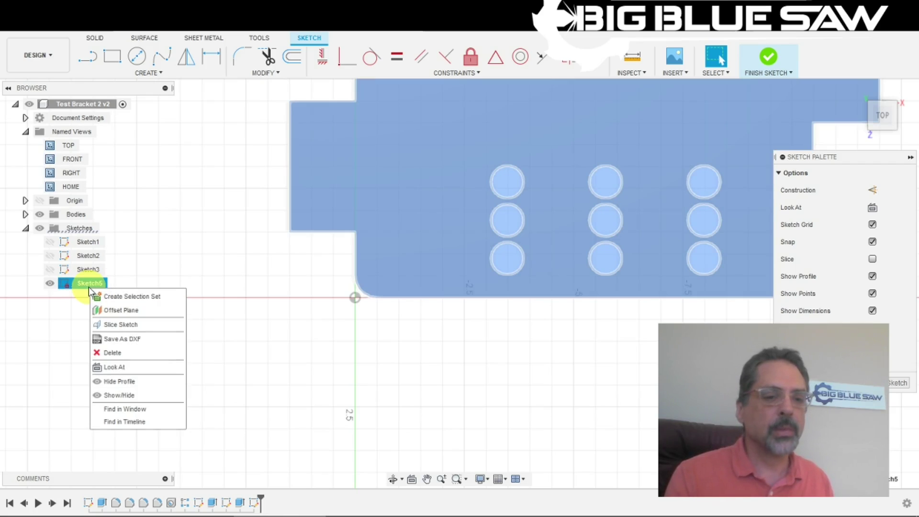
click(119, 343)
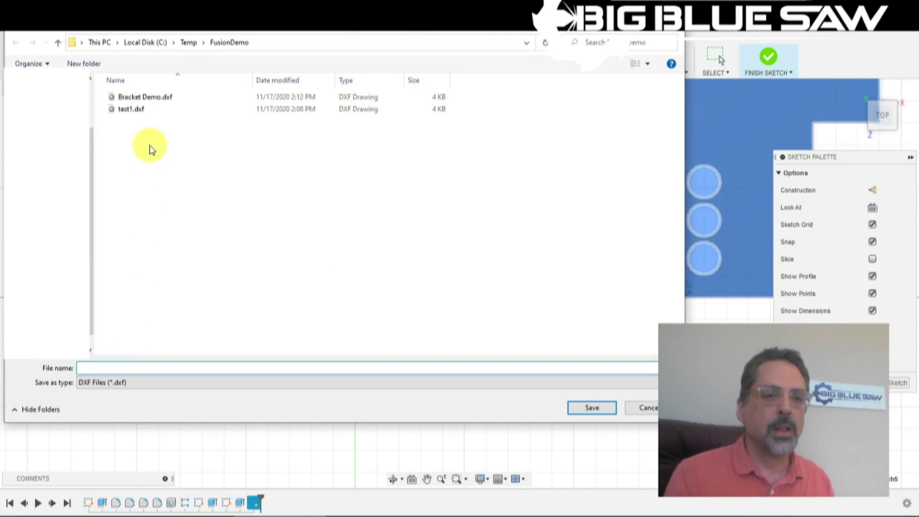
text(Brack)
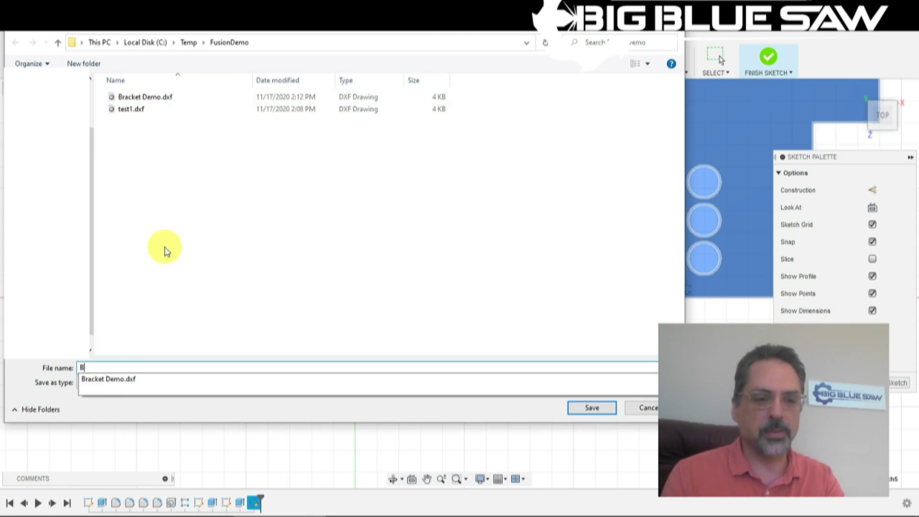
key(BackSpace)
text(et D)
key(BackSpace)
key(BackSpace)
key(BackSpace)
key(BackSpace)
text(k)
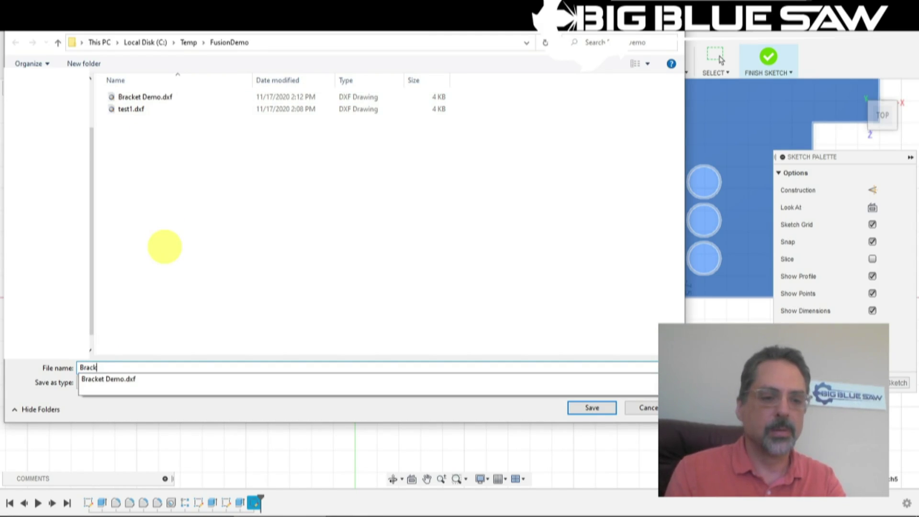
text(et Demo 2.dx)
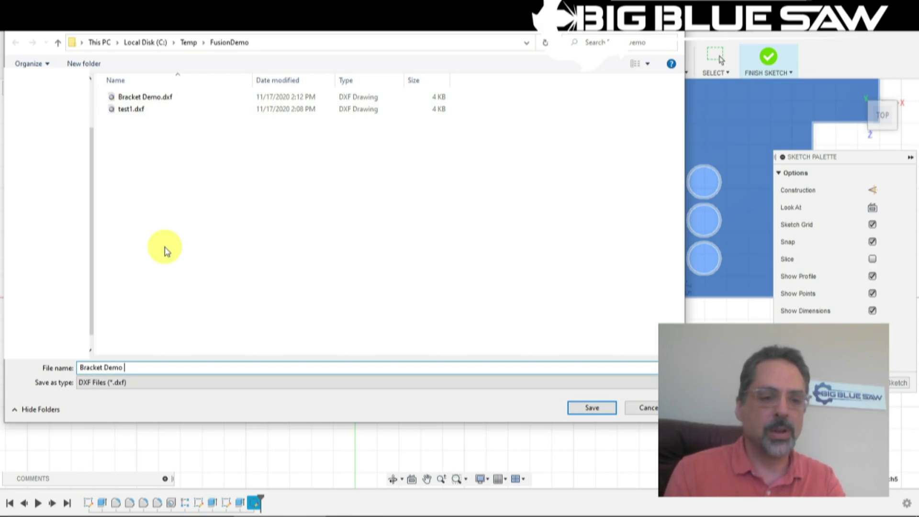
text(f)
key(Return)
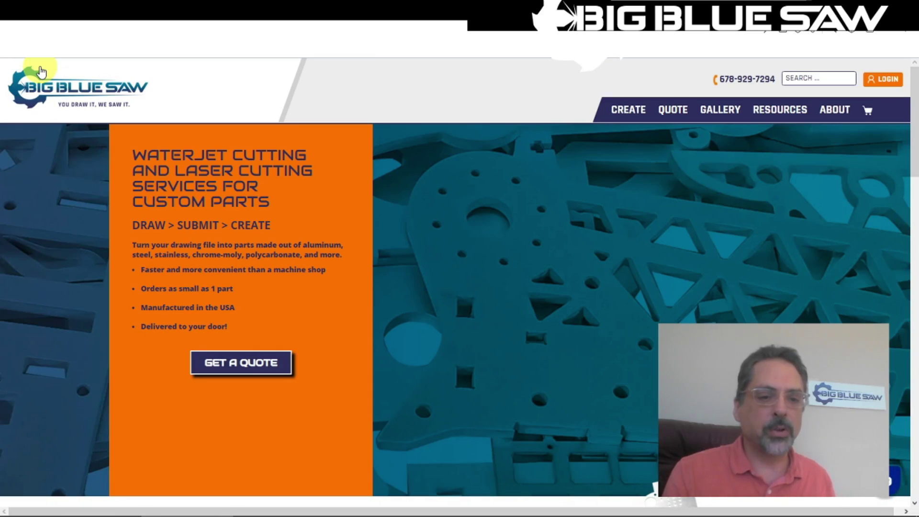
Step: Upload Bracket Demo 2.dxf to Big Blue Saw for a quote in Aluminum 6061 T6, 0.5 inches thick
click(252, 373)
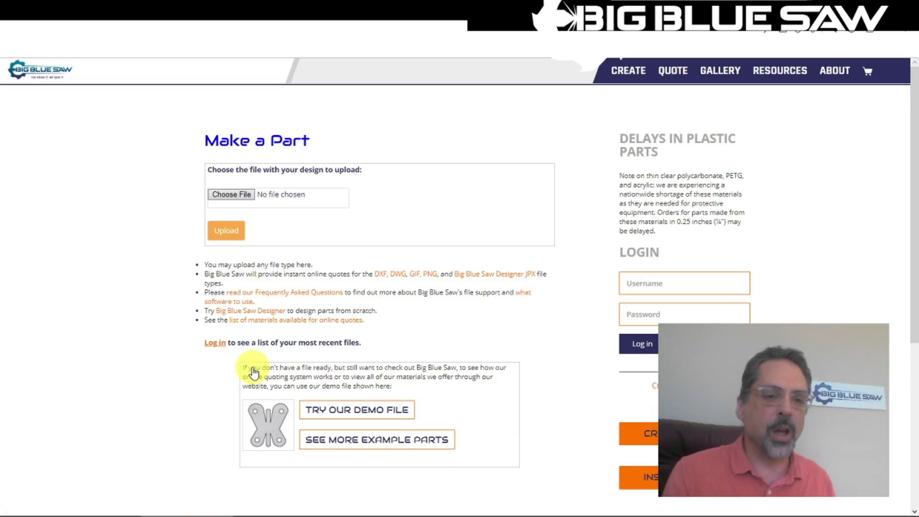
click(234, 195)
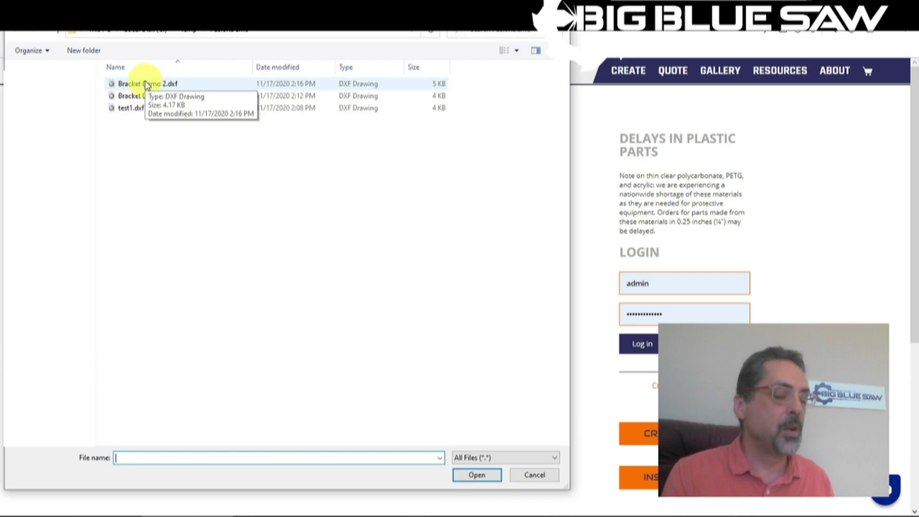
click(146, 83)
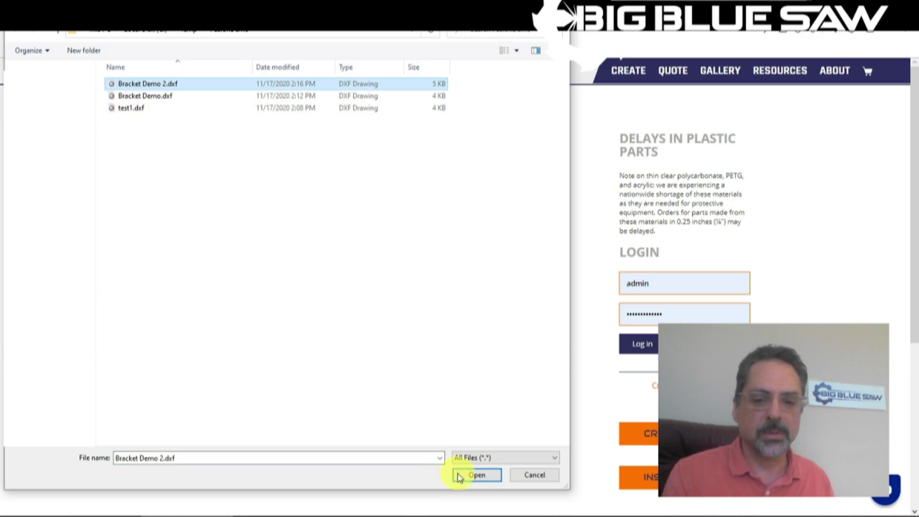
click(477, 477)
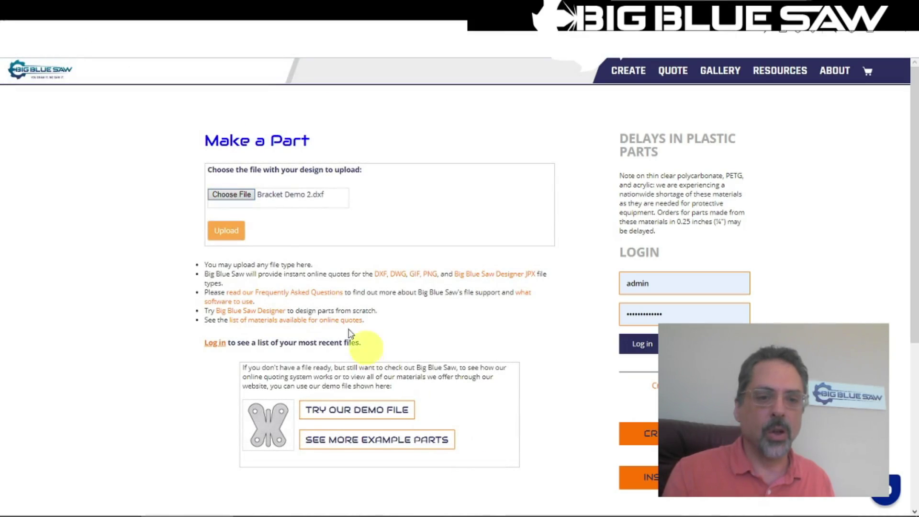
click(228, 231)
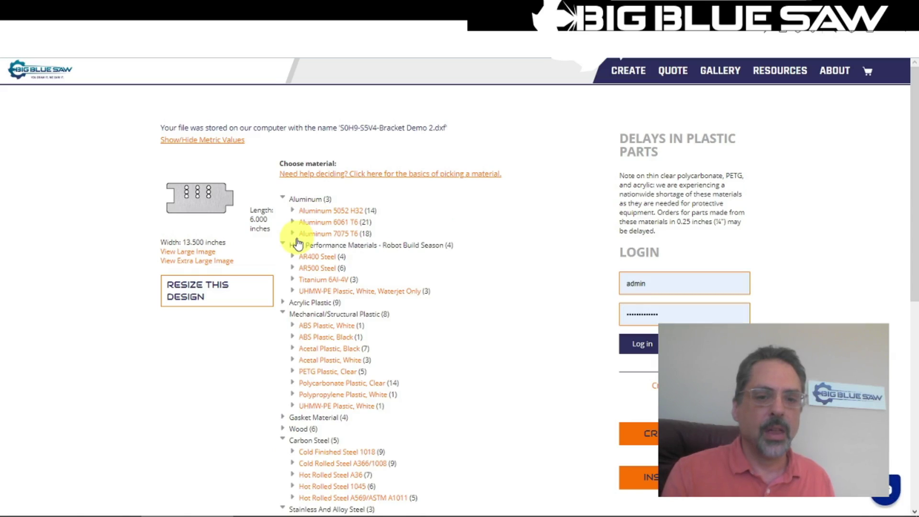
click(314, 226)
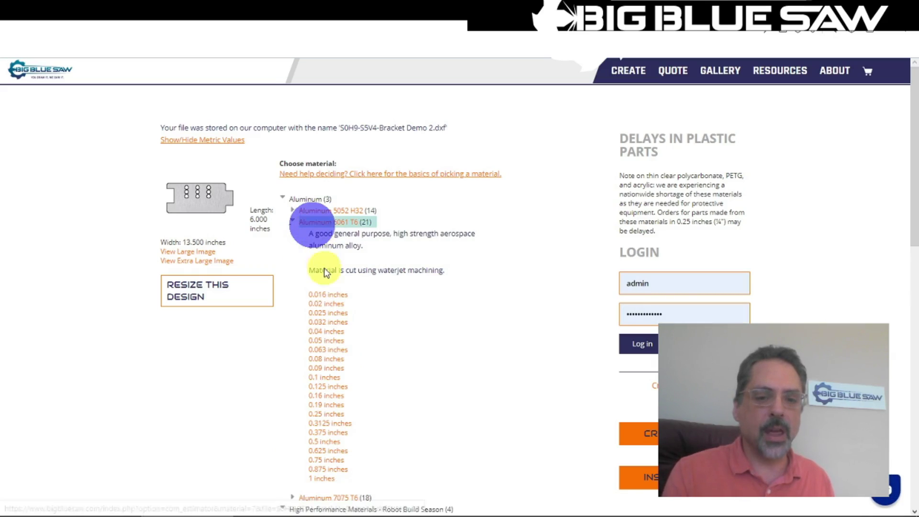
click(340, 444)
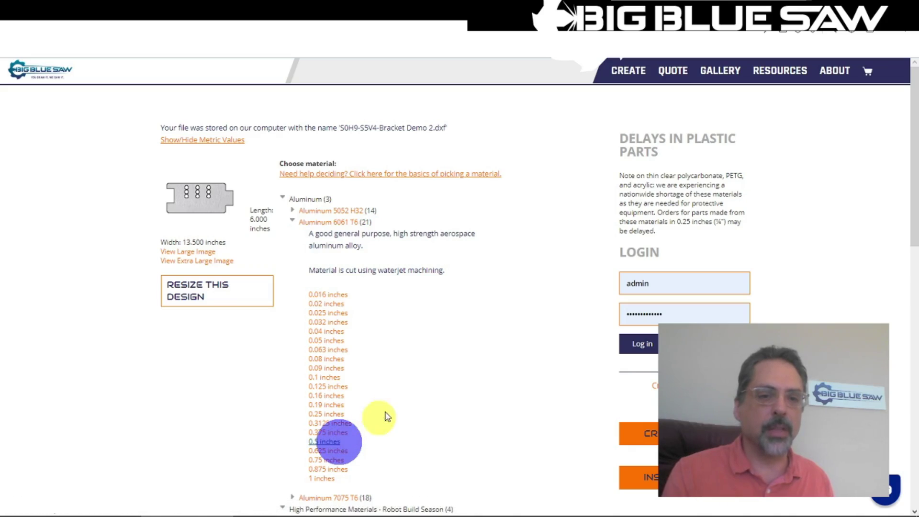